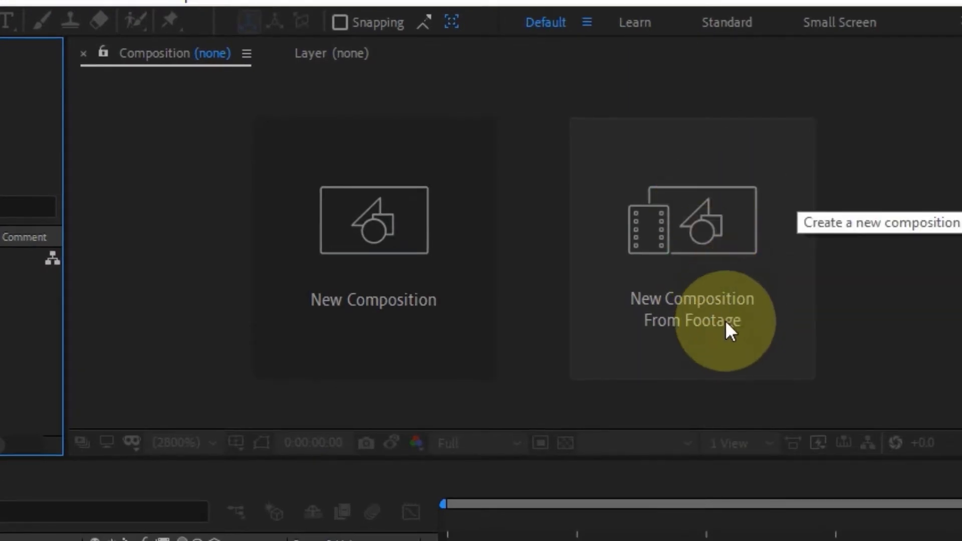
Step: Import video.mp4 as a new 1920x1080 composition named video
click(725, 321)
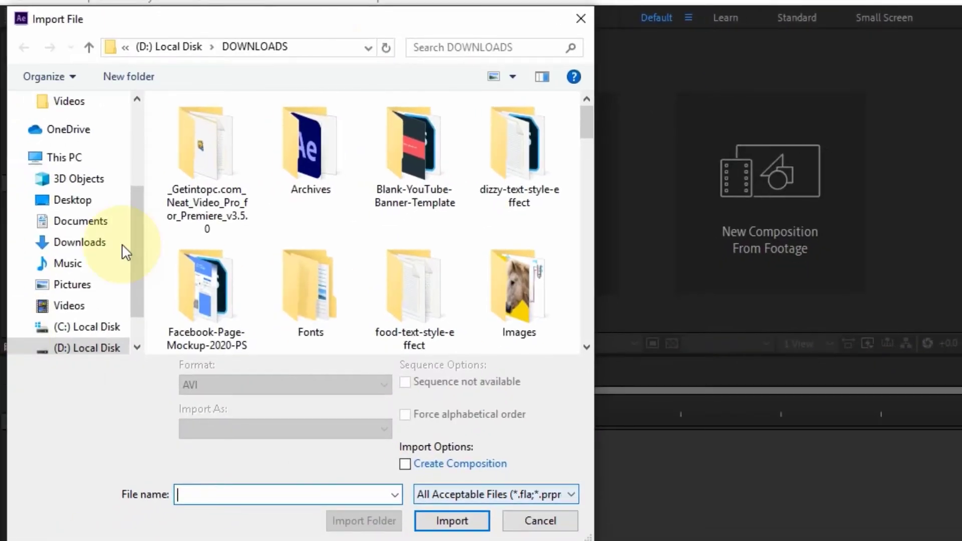
drag(586, 127, 585, 308)
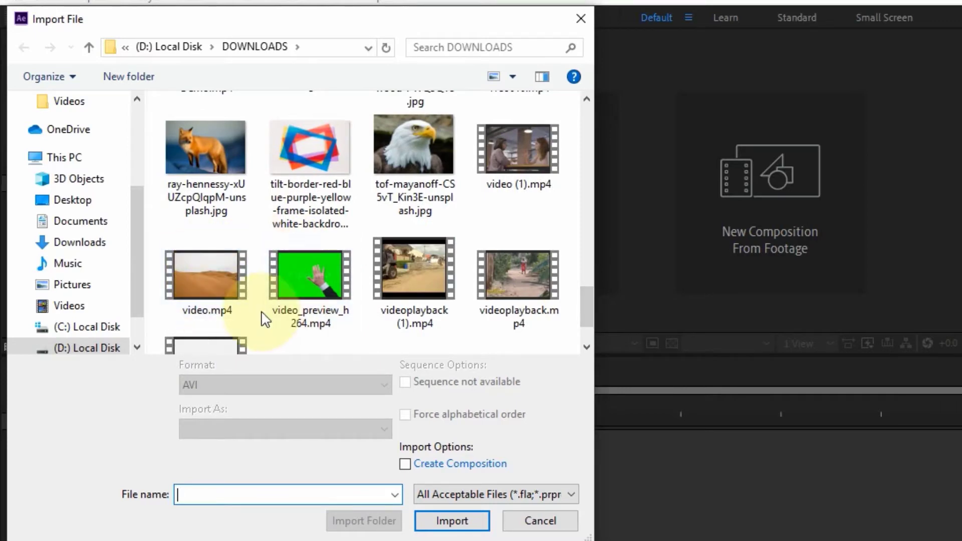
click(216, 277)
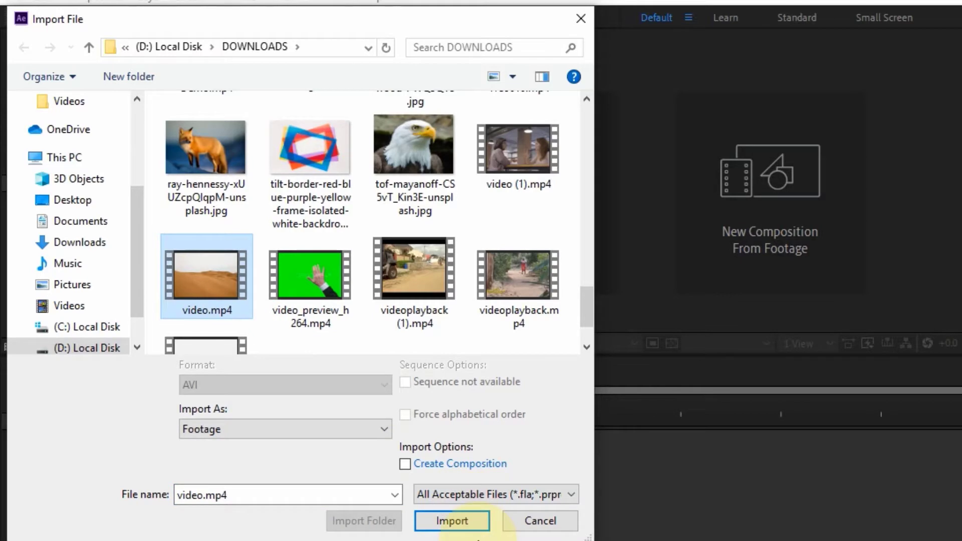
click(471, 520)
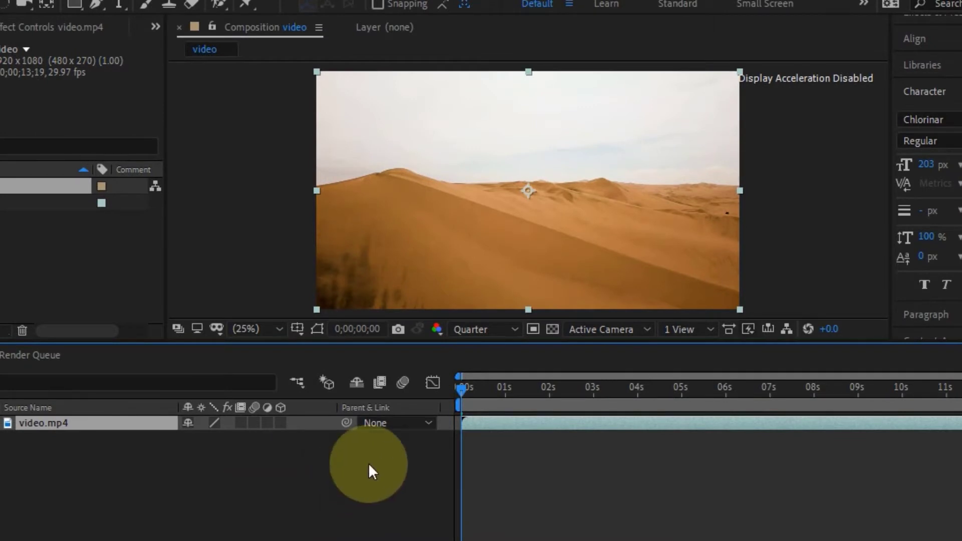
click(950, 94)
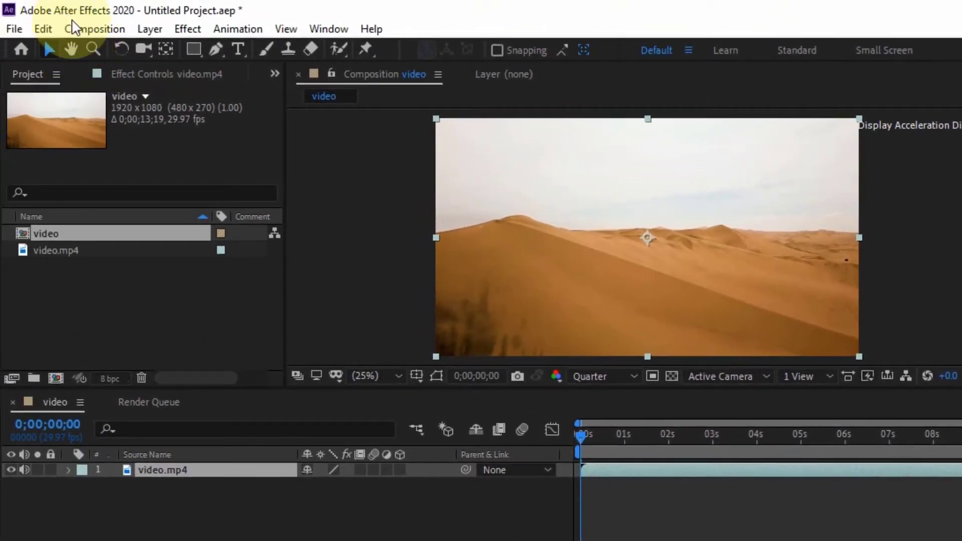
click(94, 29)
click(144, 74)
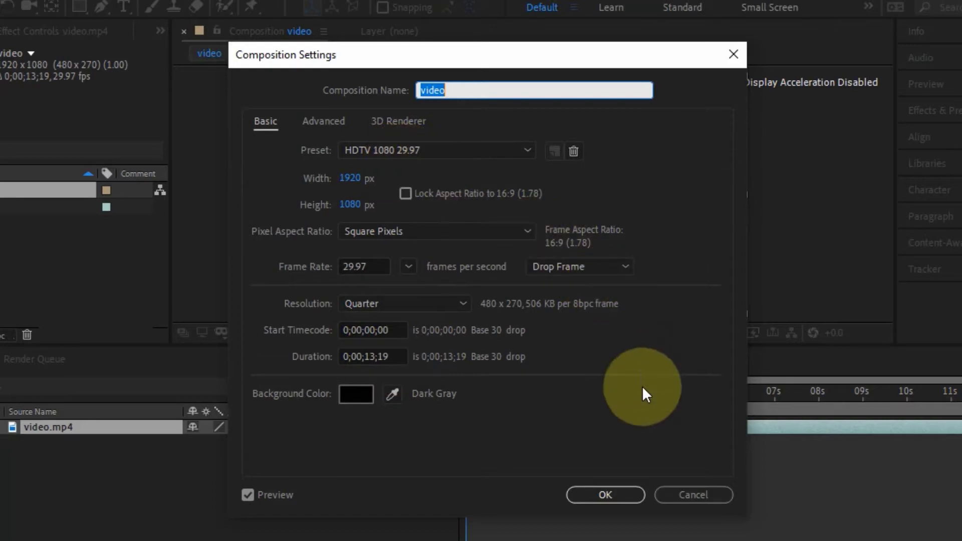
click(626, 496)
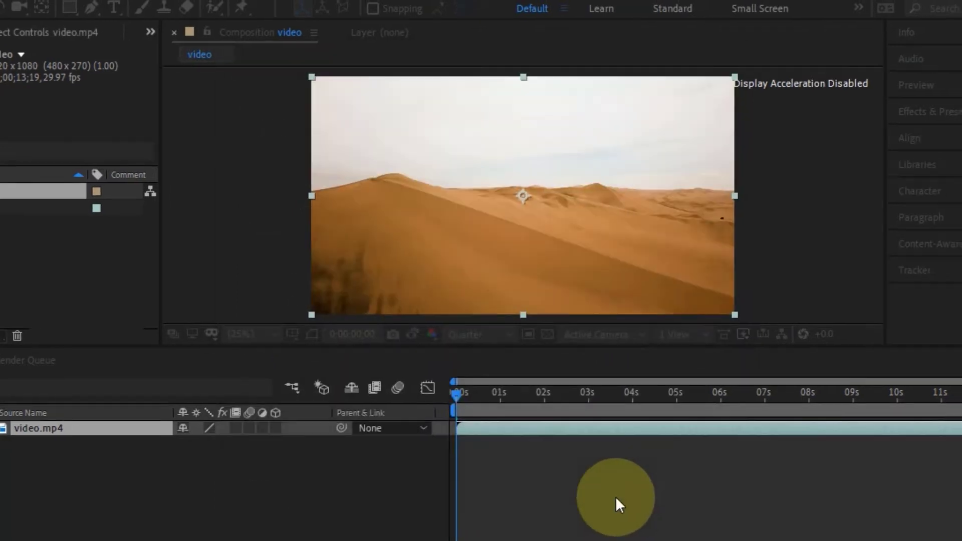
key(ctrl+t)
Step: Apply 3D Camera Tracker from the '3d c' search to the desert footage and let it solve
click(833, 209)
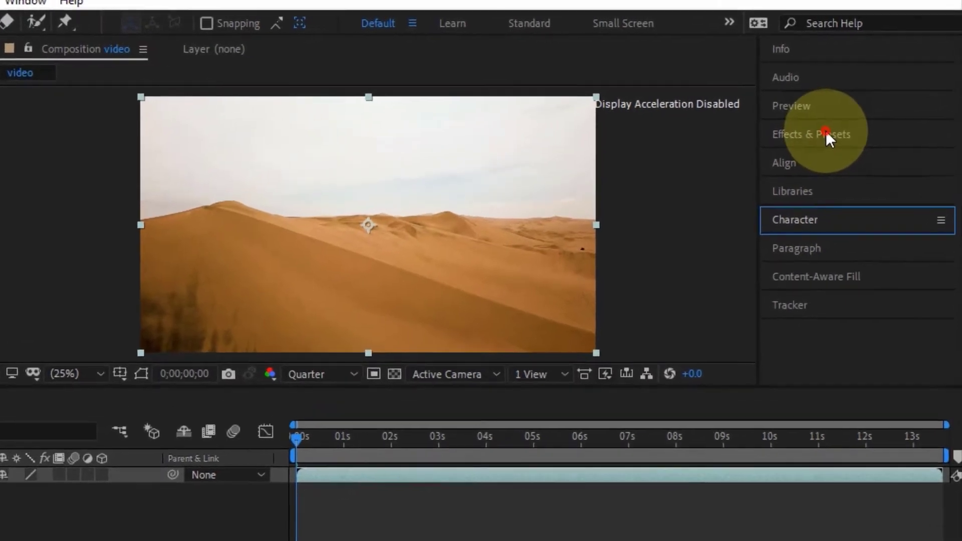
click(827, 135)
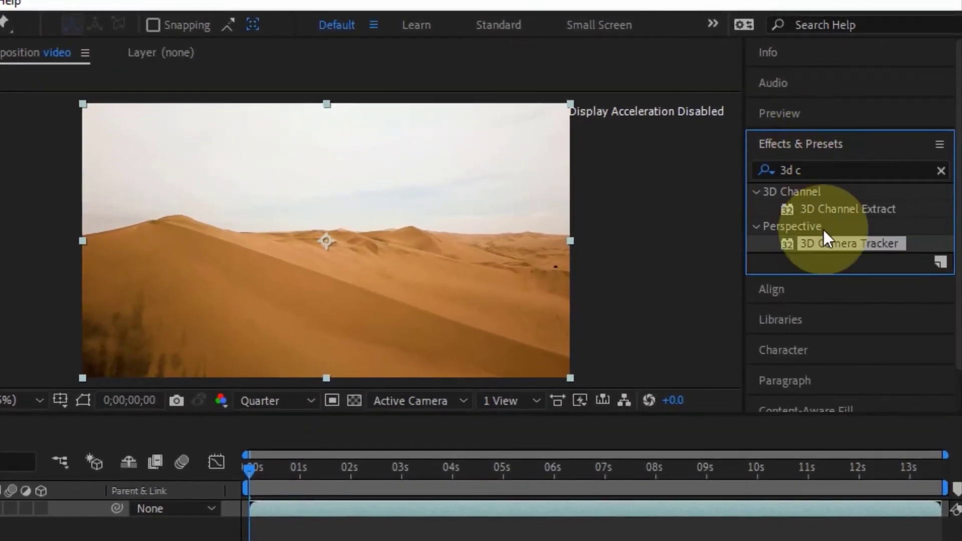
drag(849, 241, 364, 283)
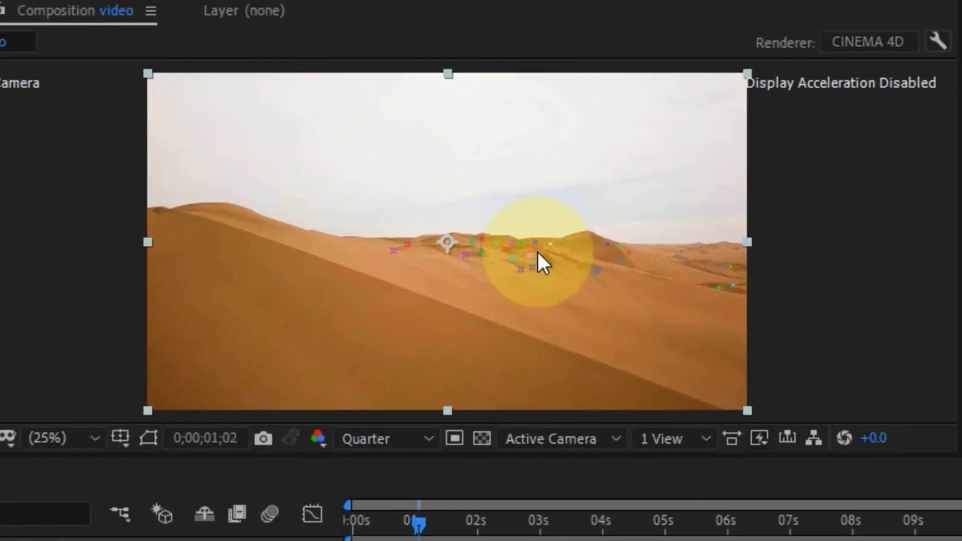
Step: At 0;00;07;14, select a cluster of track points on the central dune as the target
click(503, 256)
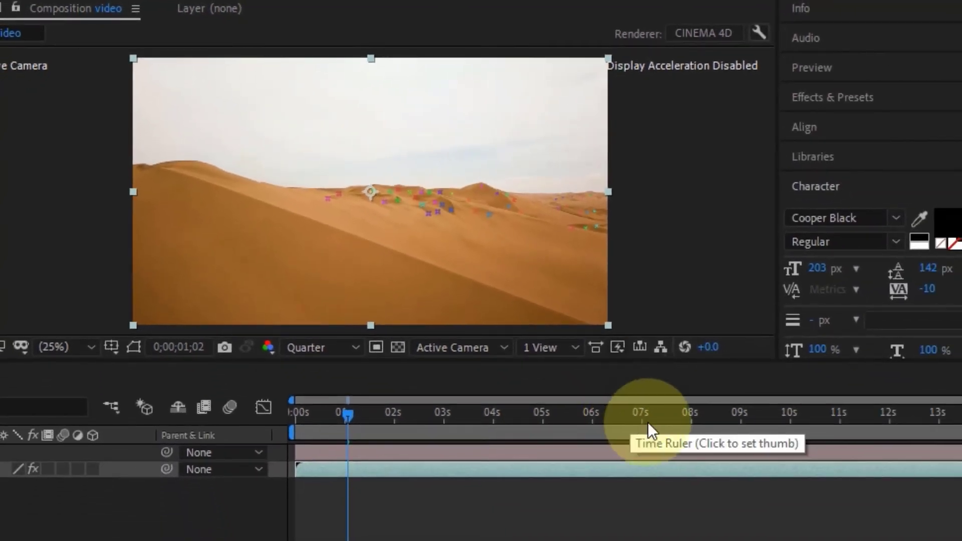
click(665, 419)
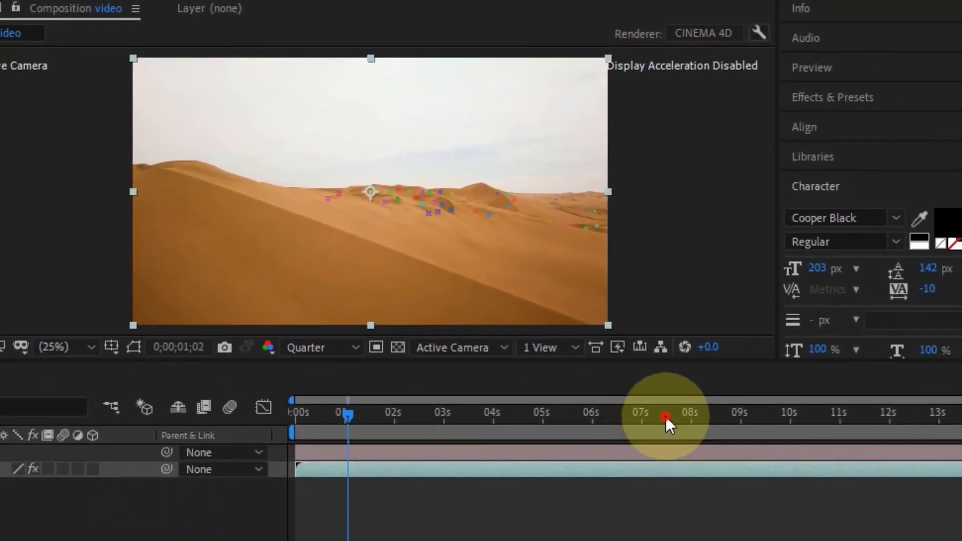
click(343, 273)
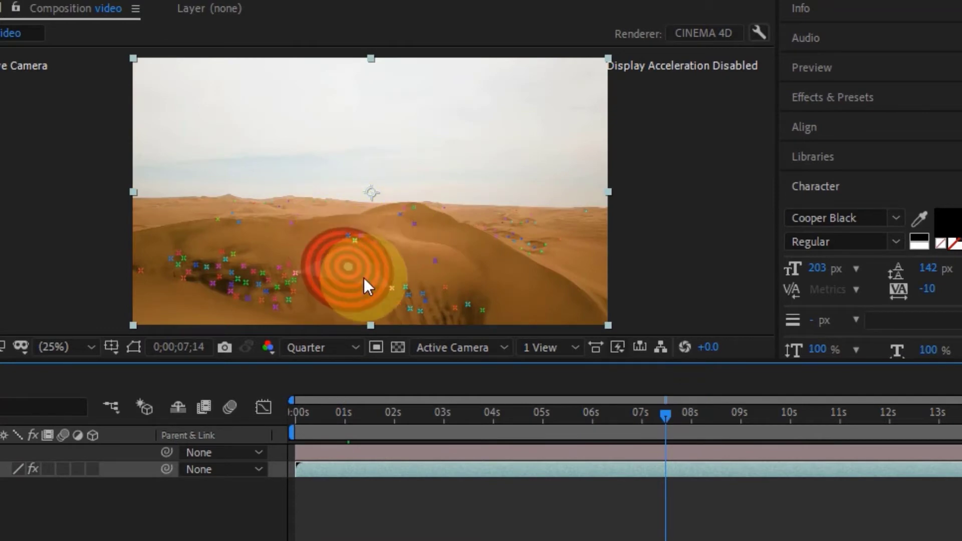
click(389, 259)
click(346, 267)
click(369, 233)
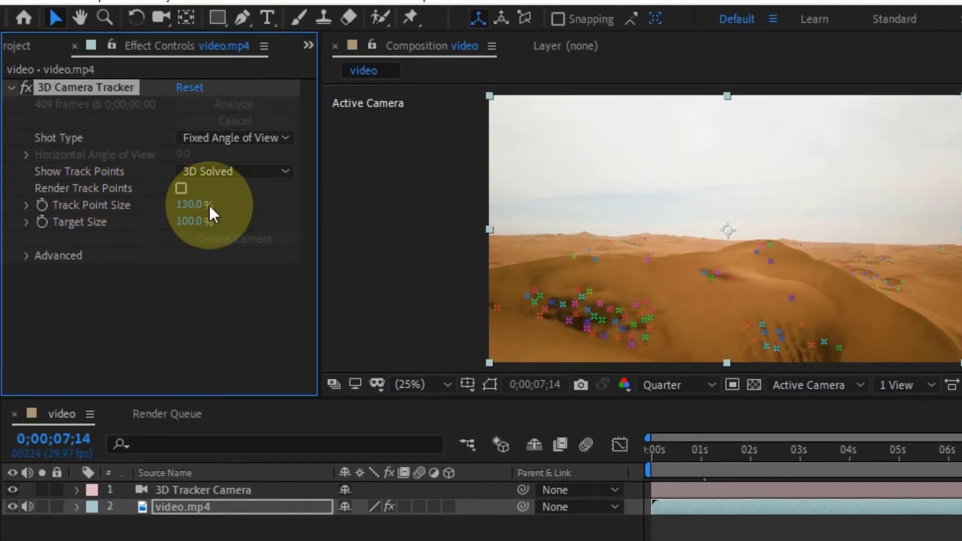
click(706, 304)
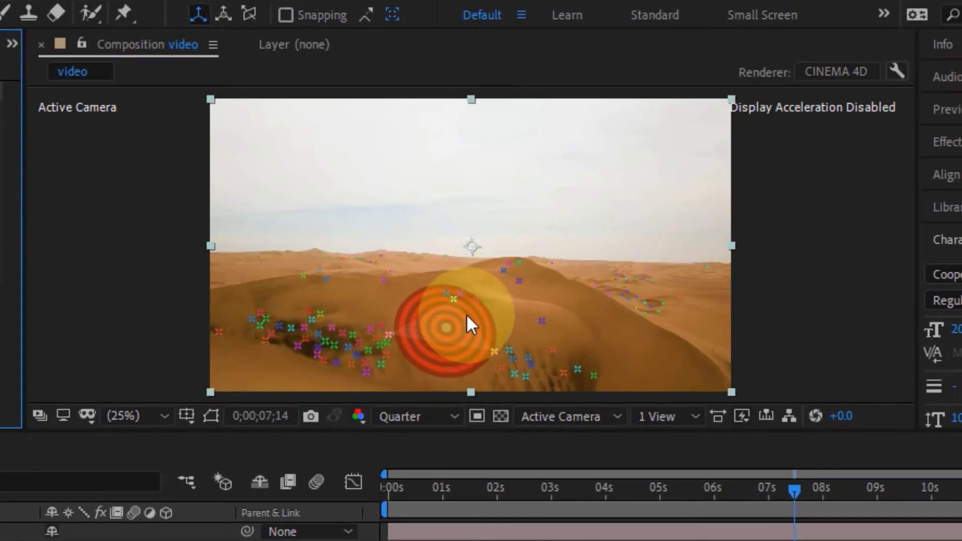
click(464, 314)
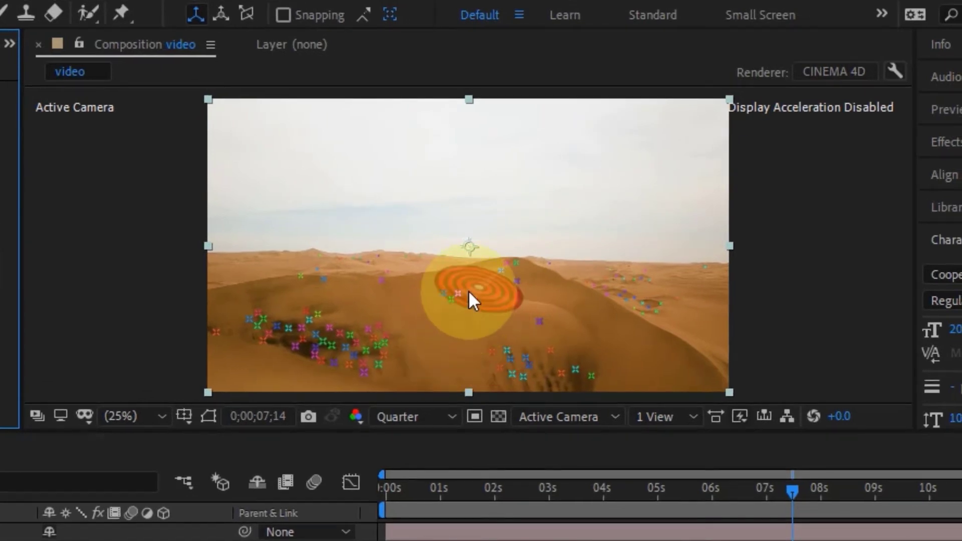
Step: Create a 3D Text layer at the dune target using the tracker's Create Text option
right_click(469, 293)
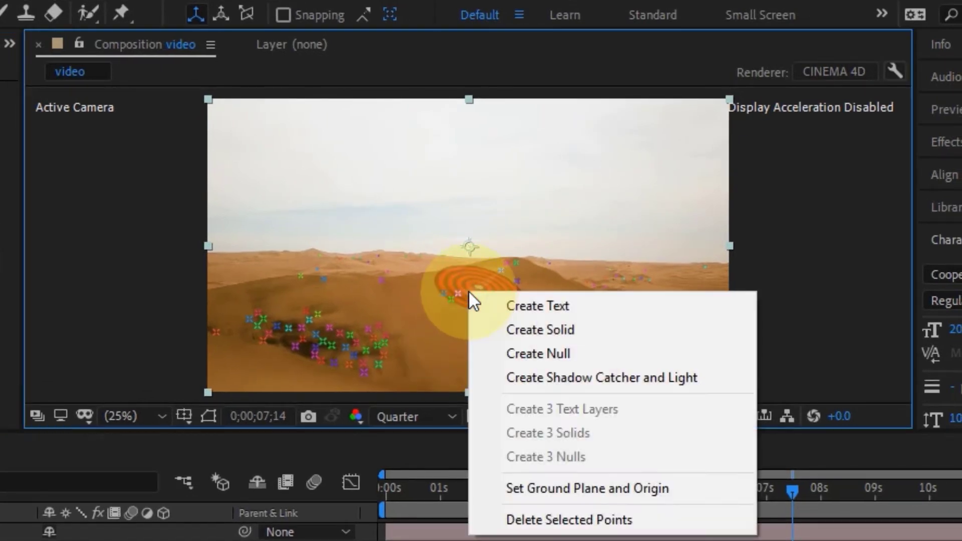
click(494, 305)
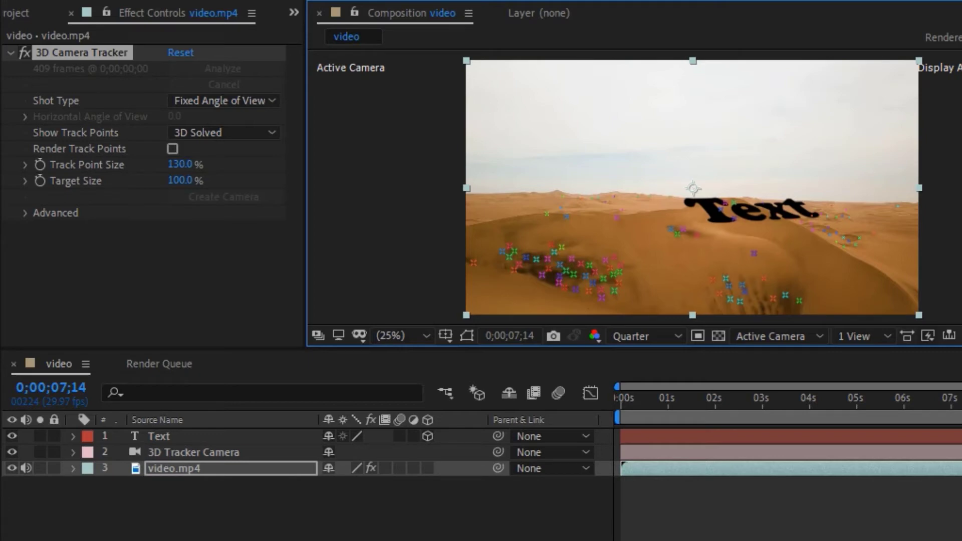
Step: Rotate the Text layer to 63° X Rotation and 34° Y Rotation
click(192, 437)
key(r)
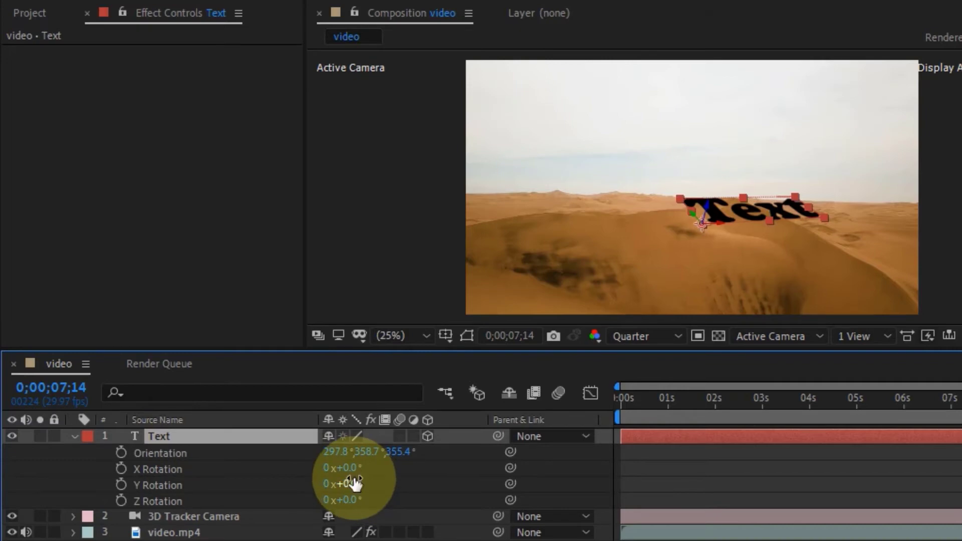
drag(350, 469, 403, 466)
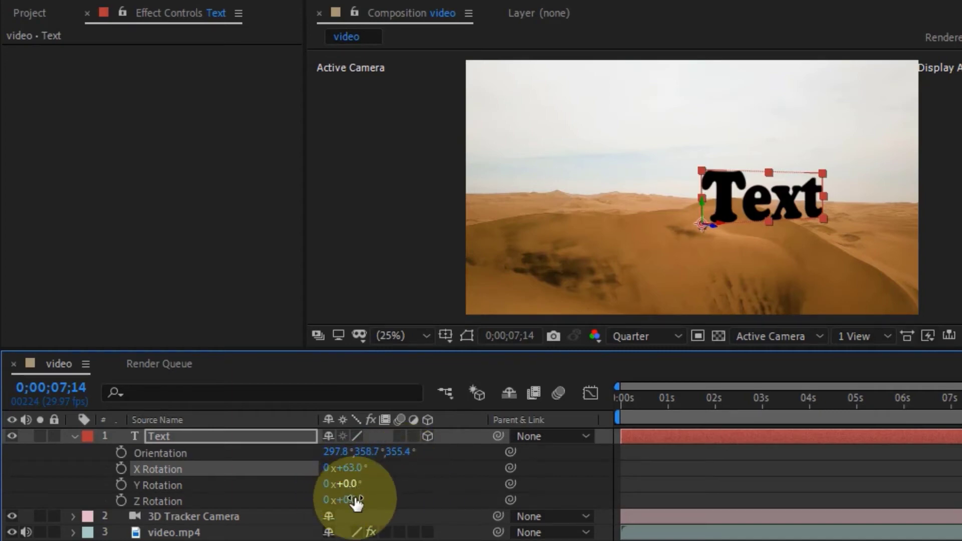
drag(357, 485, 386, 480)
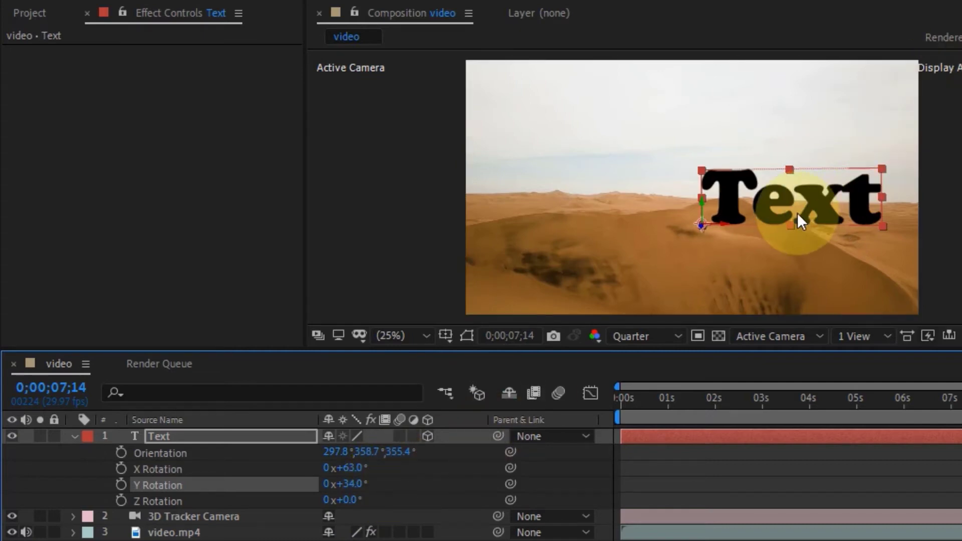
drag(229, 434, 593, 304)
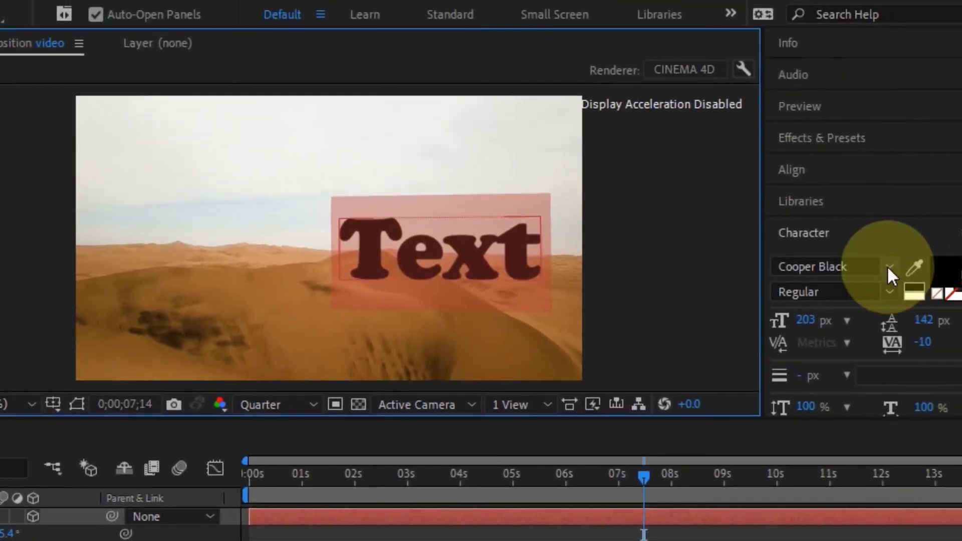
Step: Change the text font to Oswald Regular after briefly trying Copperplate Gothic Light
click(887, 265)
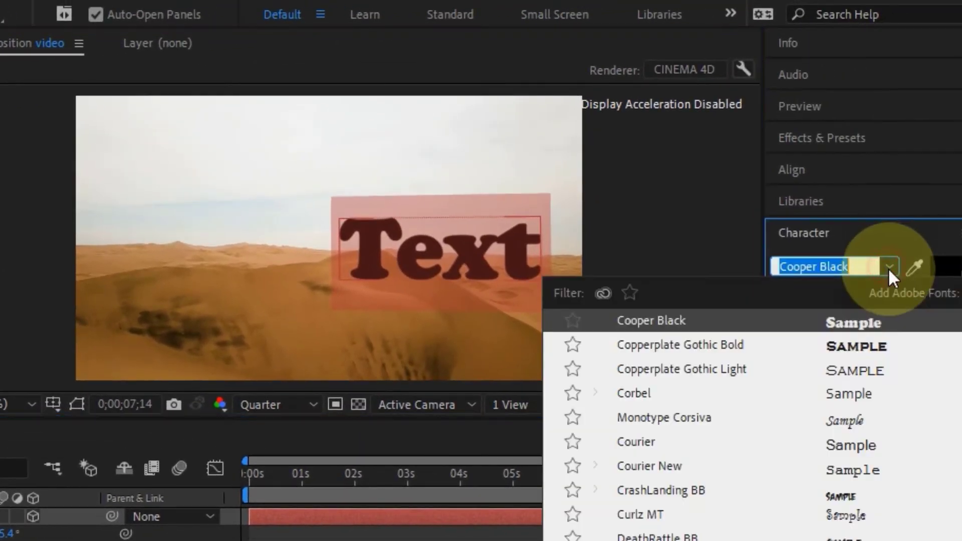
click(849, 369)
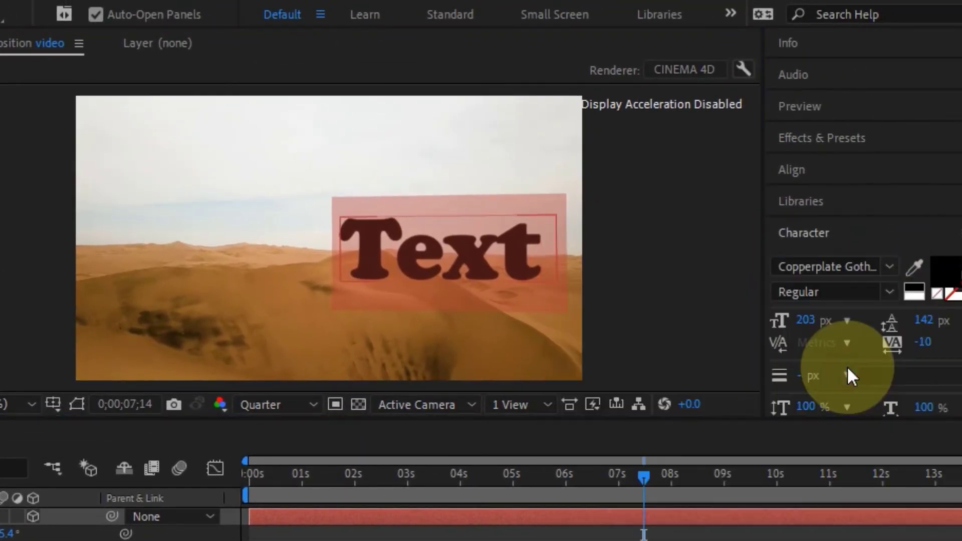
click(890, 266)
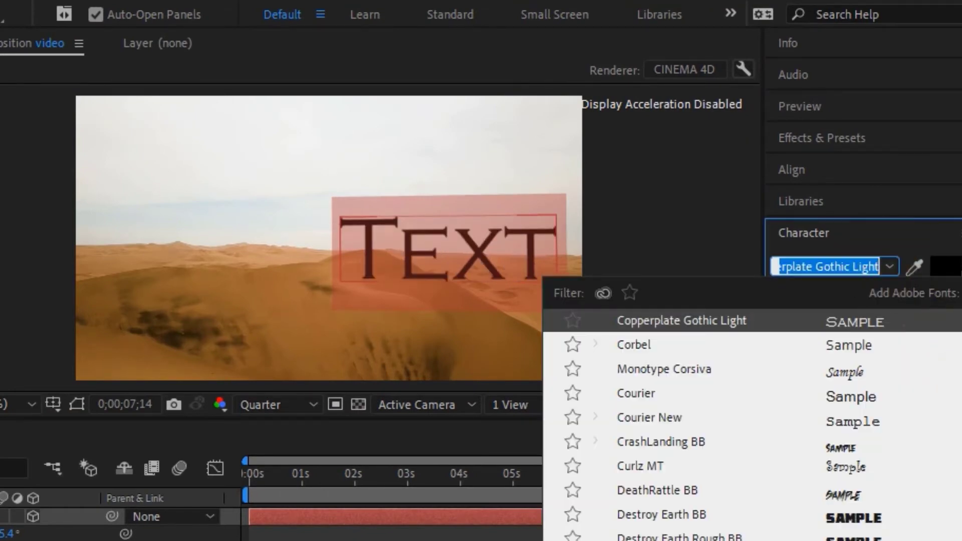
scroll(955, 451, down, 20)
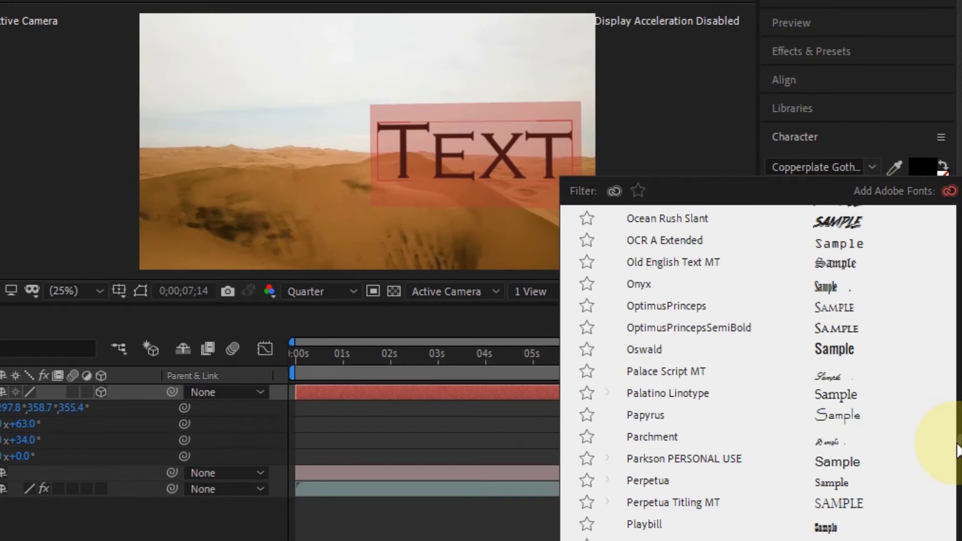
click(808, 351)
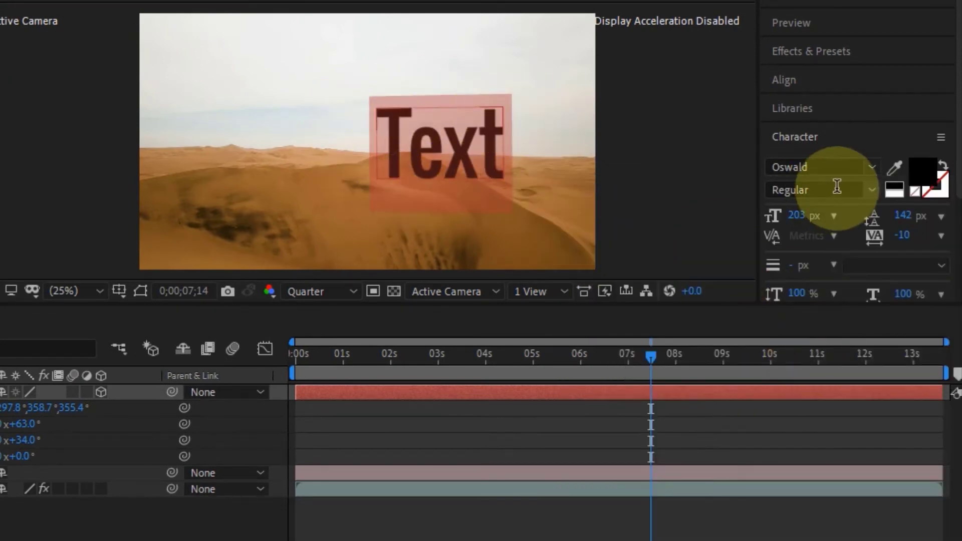
click(872, 185)
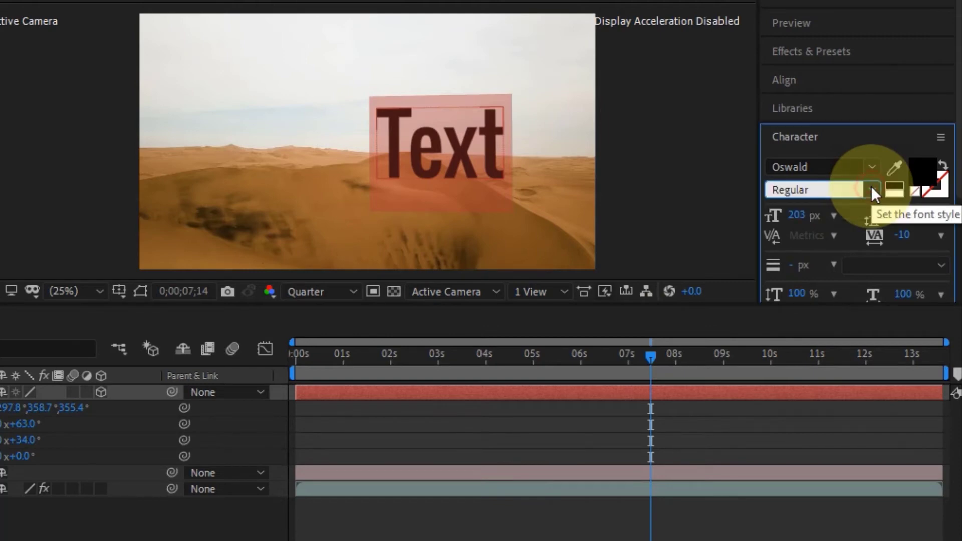
click(921, 168)
Step: Set the text fill colour to bright blue 2800F5
drag(511, 406, 596, 281)
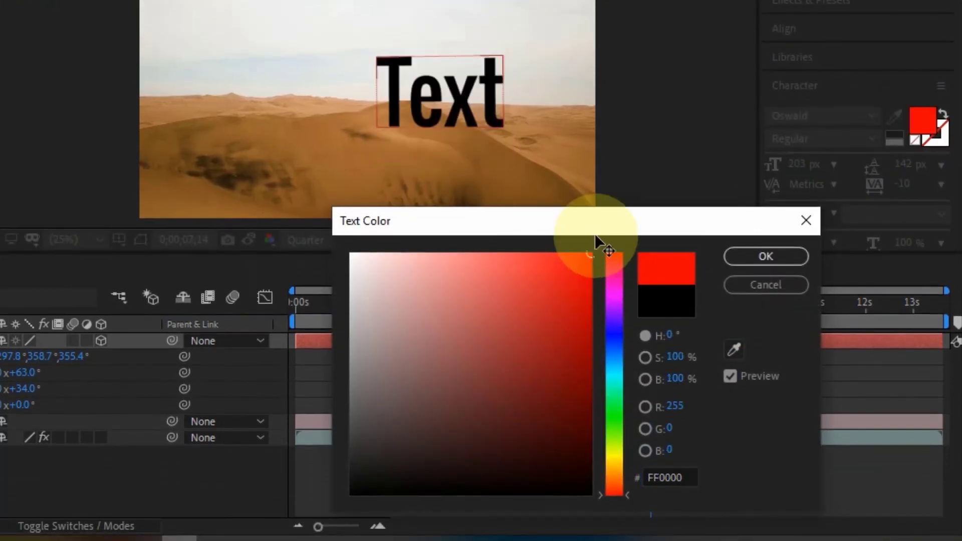
mouse_move(622, 353)
mouse_down()
mouse_move(622, 326)
mouse_move(571, 398)
mouse_move(568, 433)
mouse_move(606, 258)
mouse_move(620, 262)
mouse_up()
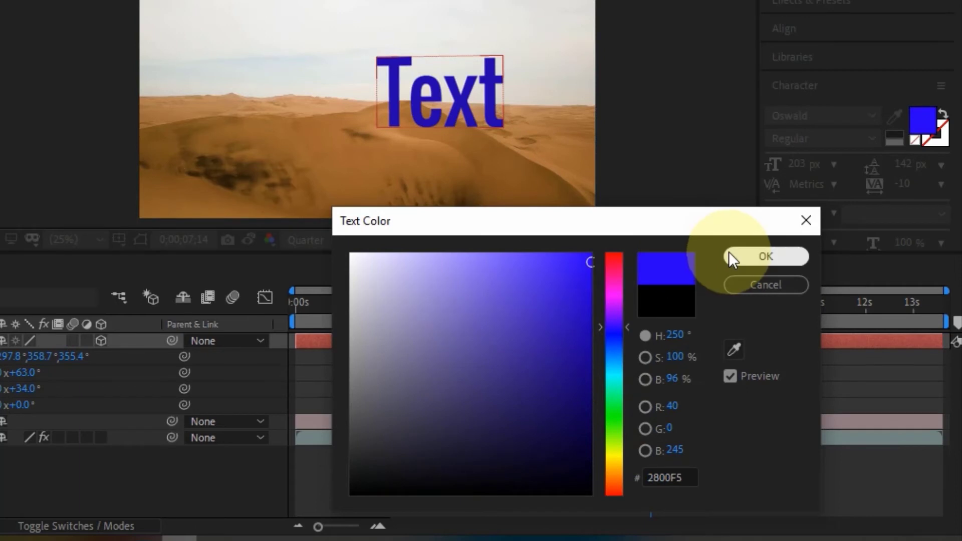
click(742, 254)
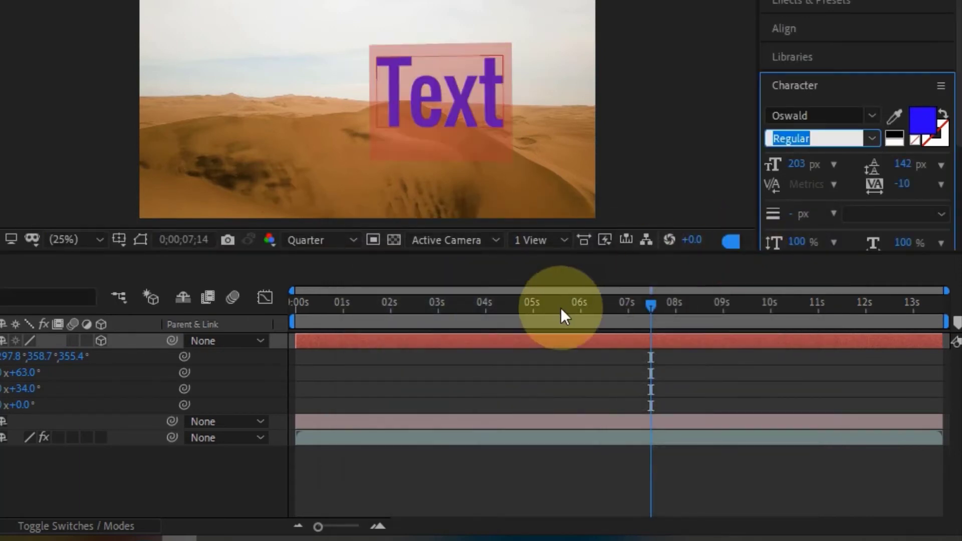
click(307, 306)
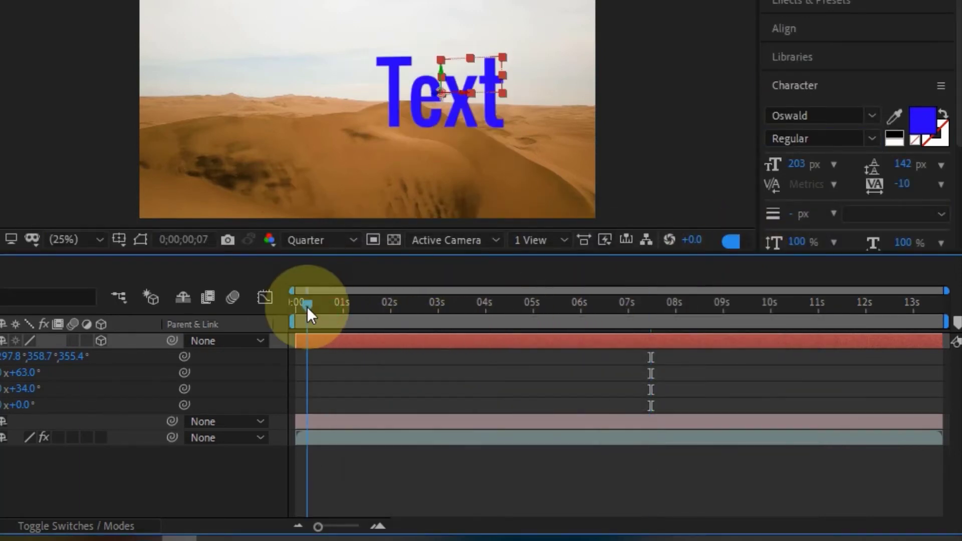
Step: Return to frame 0, collapse the Text layer's properties, and preview playback to 0;00;00;25
drag(307, 309, 291, 317)
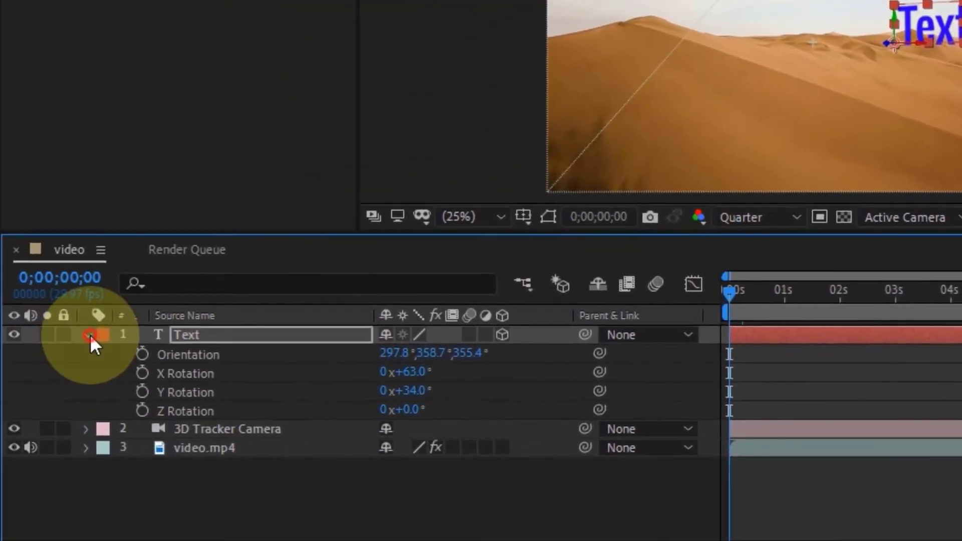
click(42, 350)
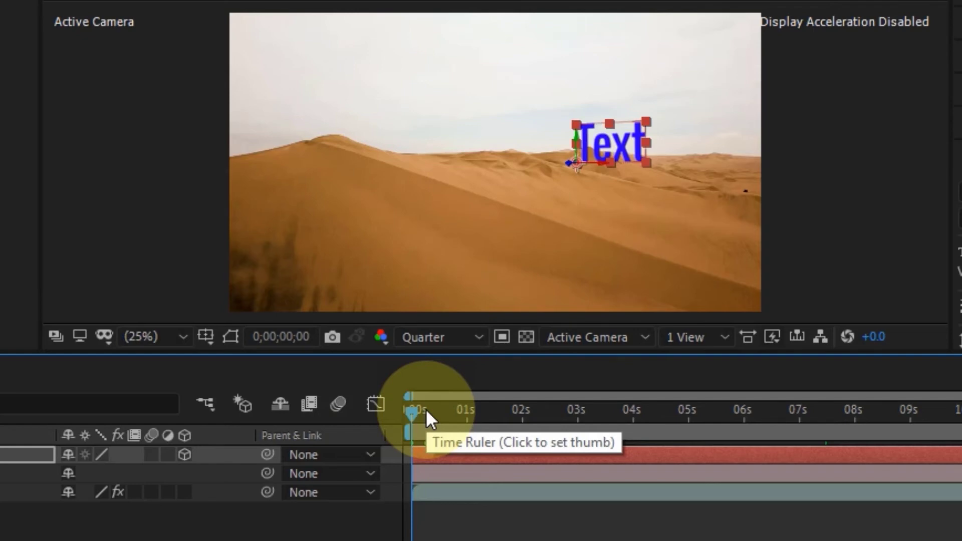
key(ctrl+shift+h)
key(space)
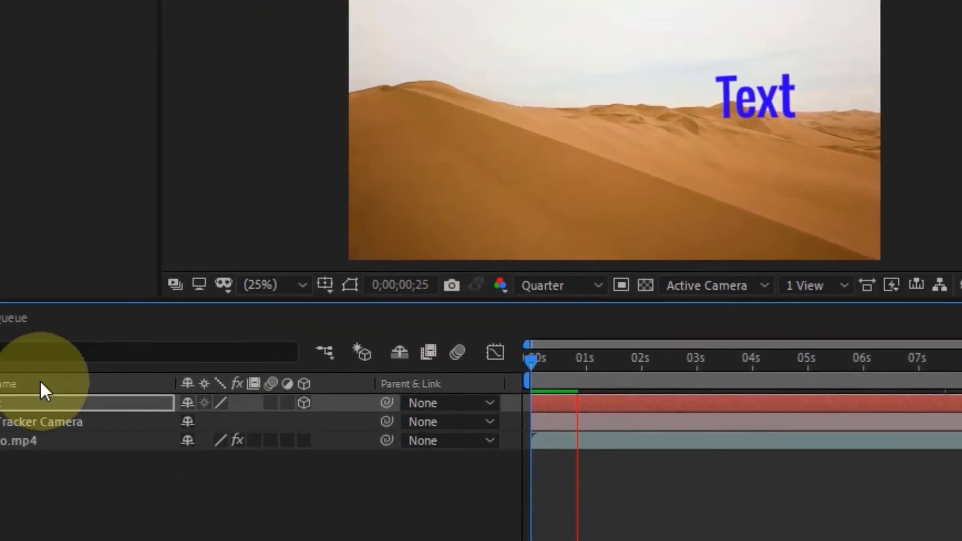
key(space)
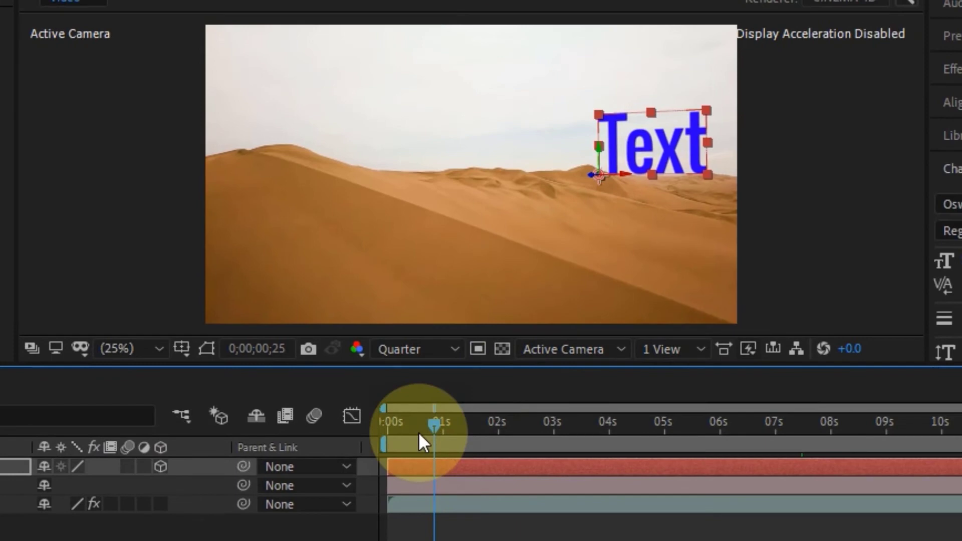
drag(438, 419, 693, 435)
click(701, 437)
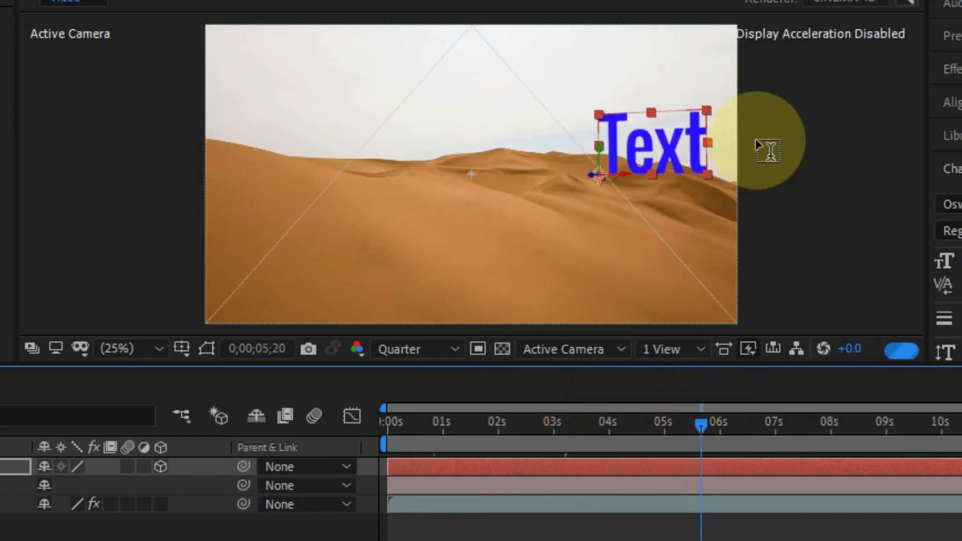
drag(691, 430, 412, 434)
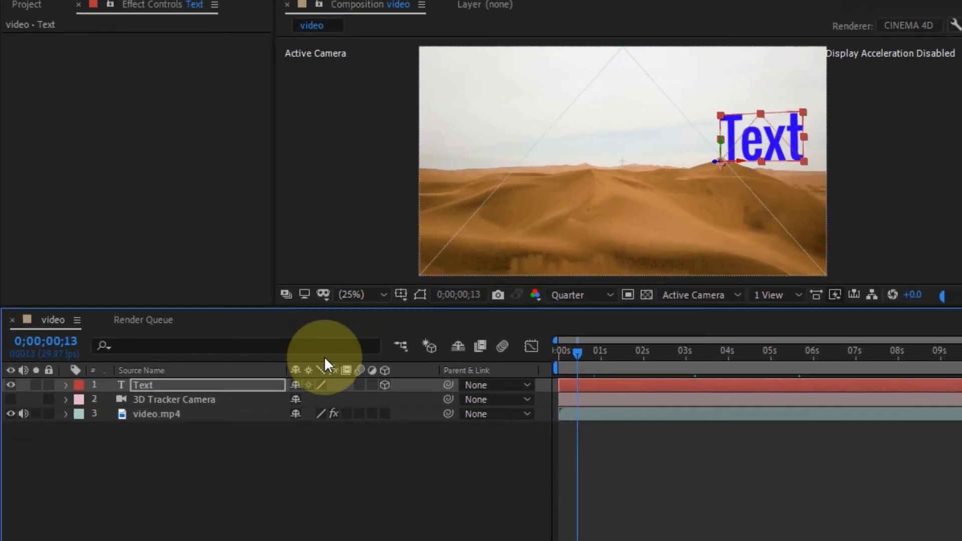
click(11, 400)
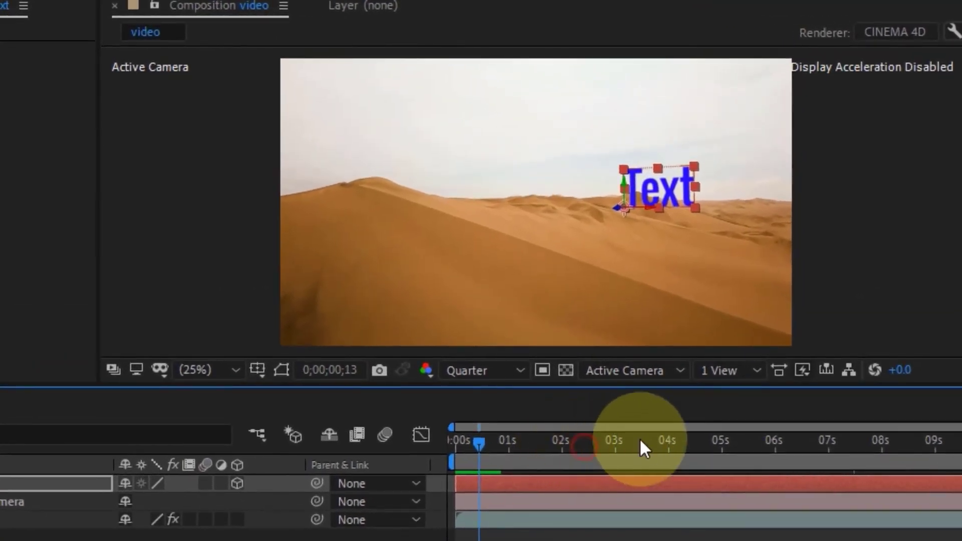
drag(644, 447, 704, 443)
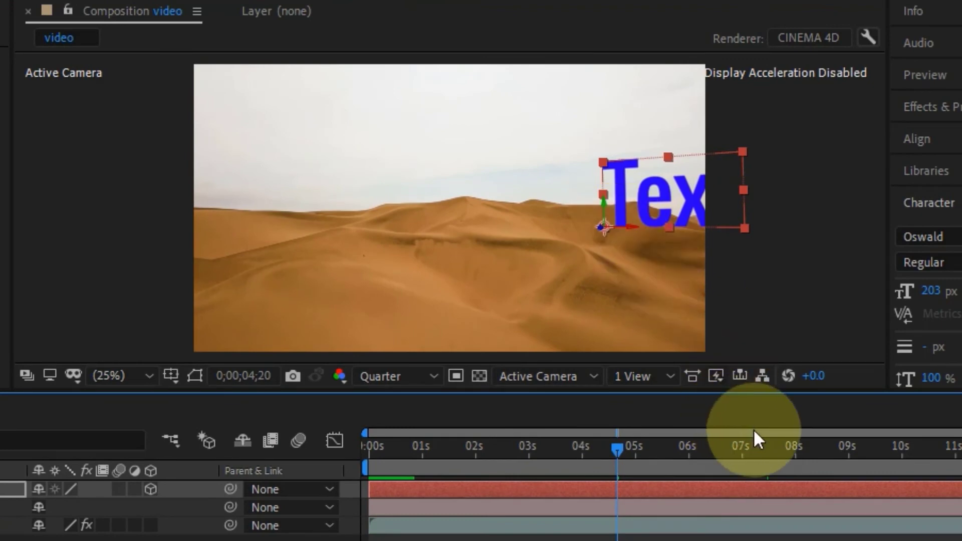
click(785, 445)
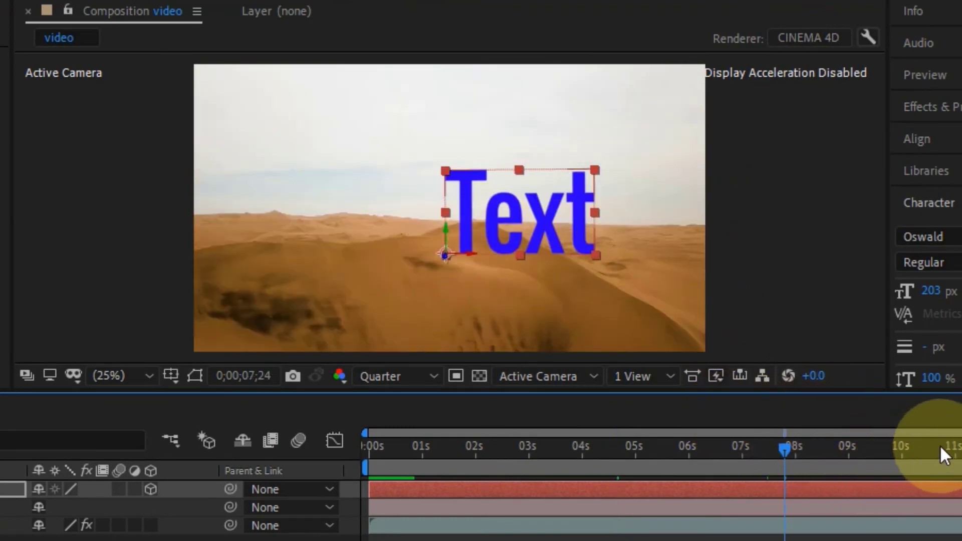
click(954, 446)
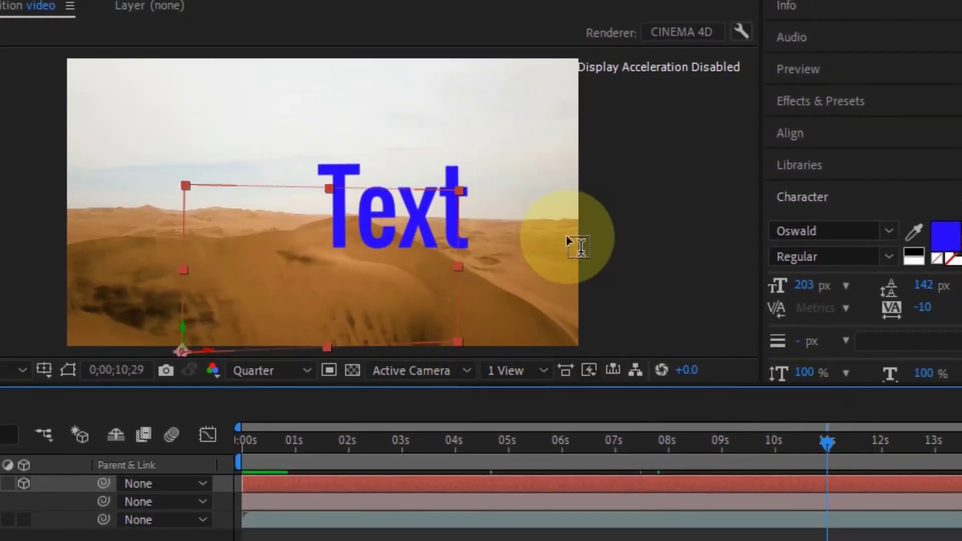
click(436, 441)
click(244, 442)
drag(219, 461, 216, 462)
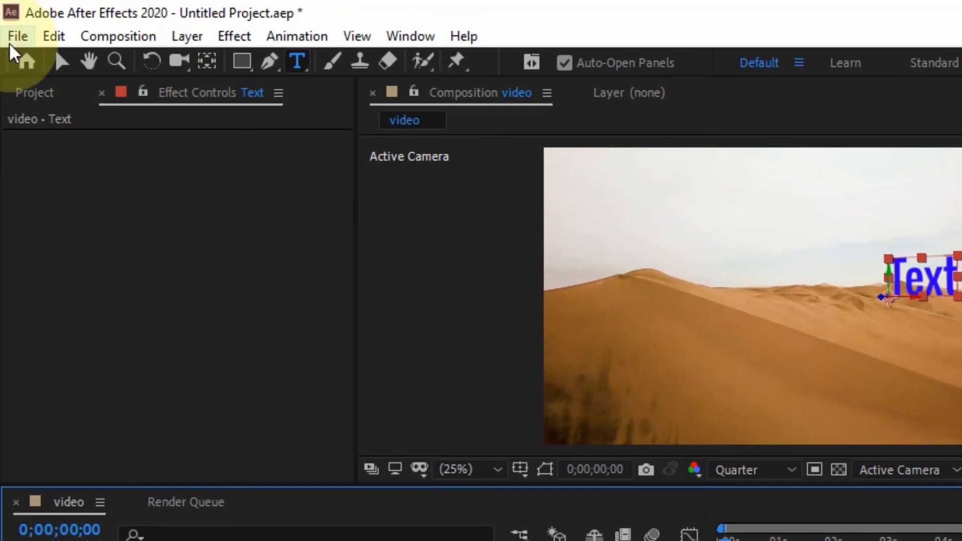
click(15, 39)
mouse_move(196, 358)
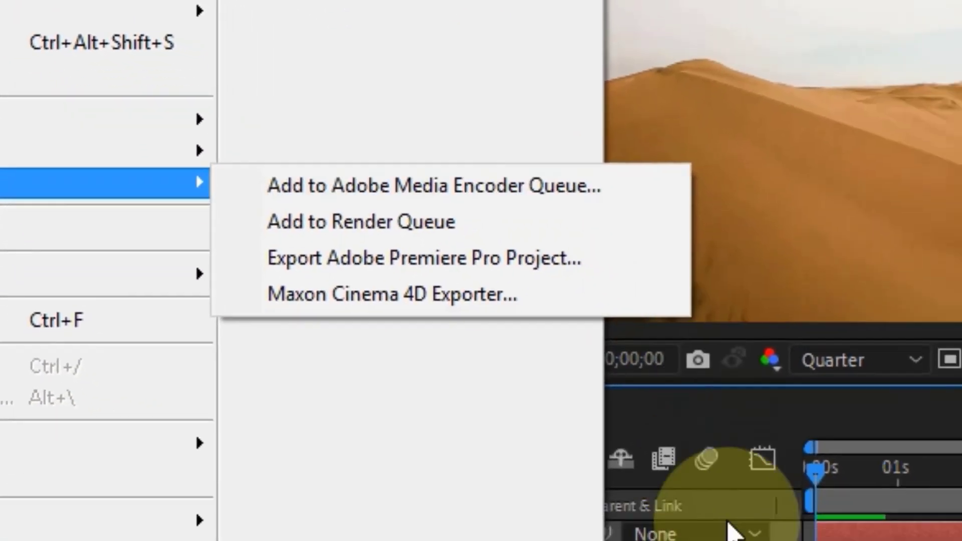
click(465, 477)
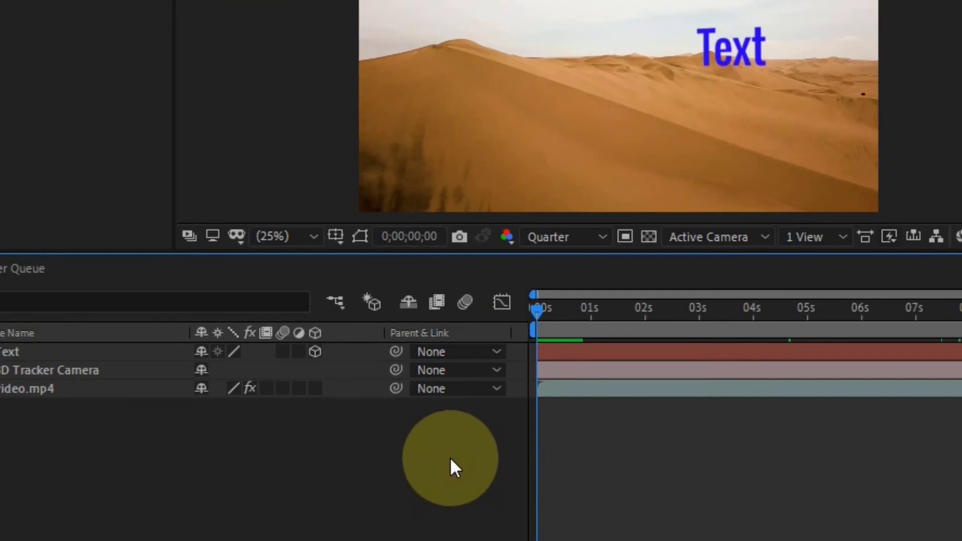